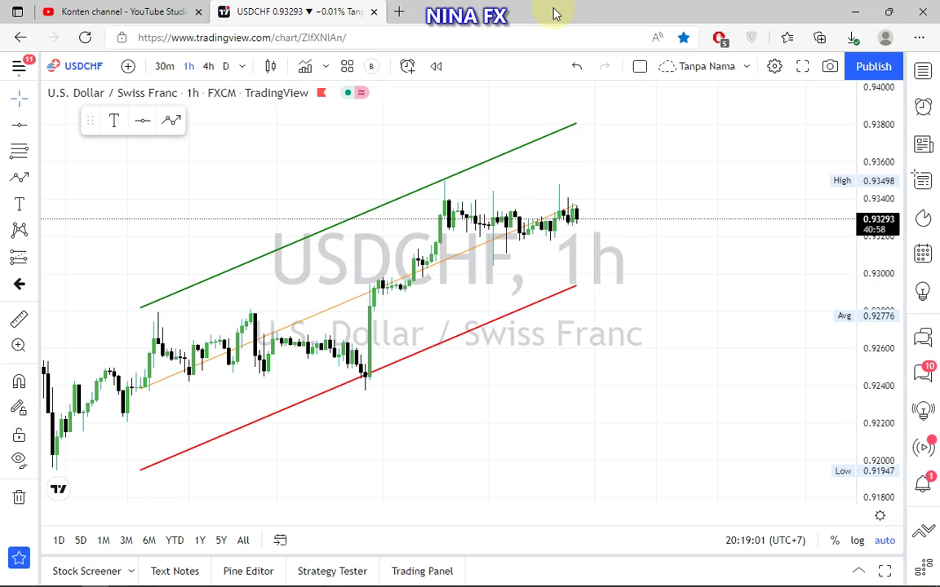
Step: Drag the USDCHF 1h chart leftward to open blank space right of the newest candles
left_click_drag(575, 176, 509, 179)
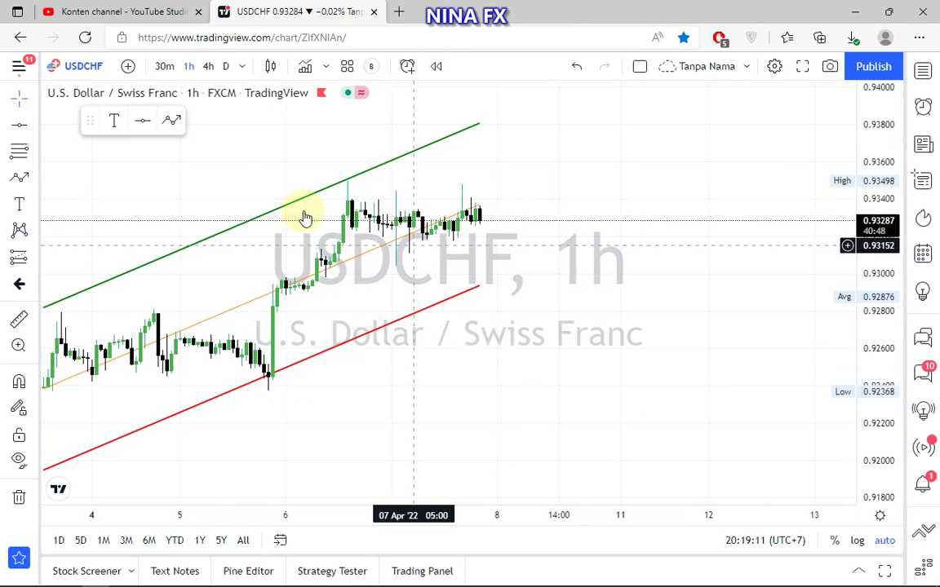
Step: Draw horizontal lines at 0.93797, 0.92606 and 0.92727 on the USDCHF chart
left_click(146, 121)
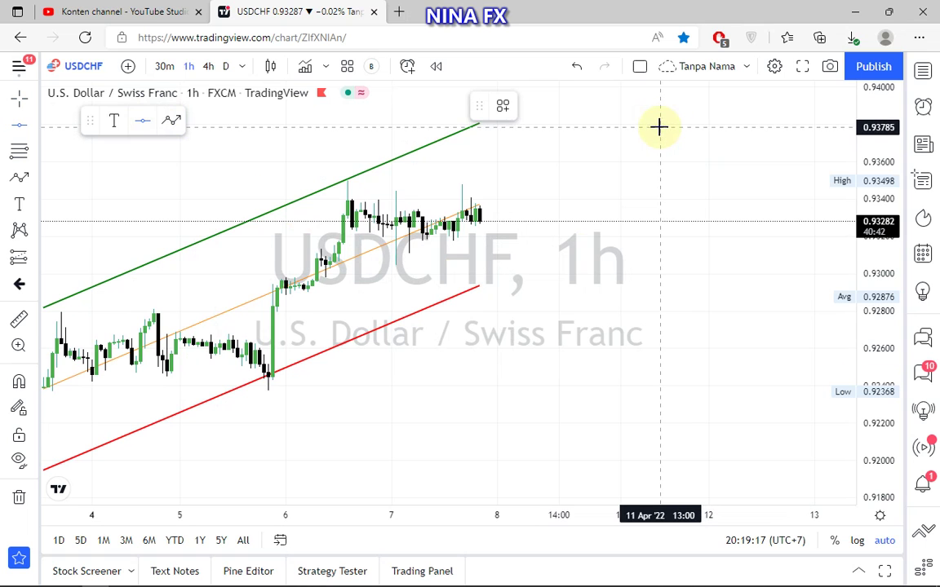
left_click(448, 125)
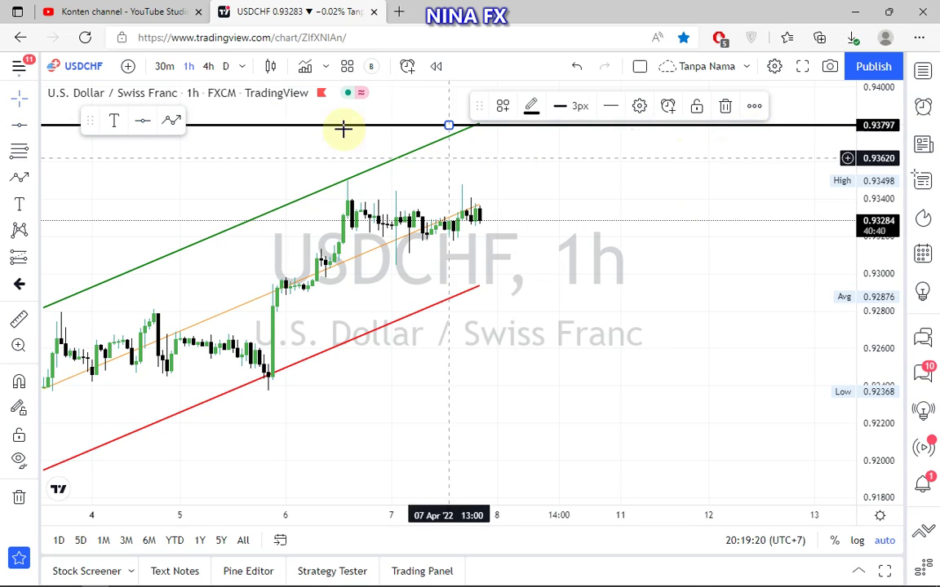
left_click(148, 120)
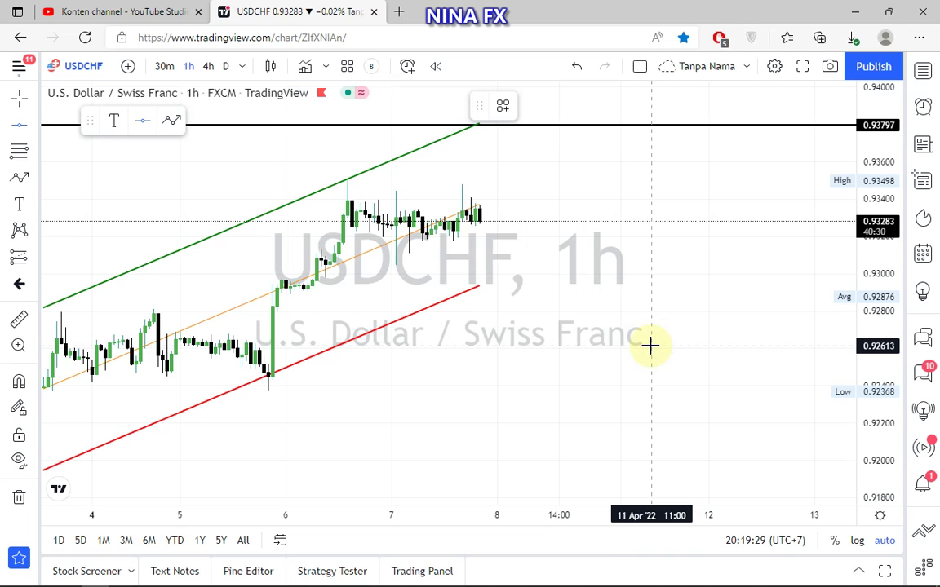
left_click(651, 347)
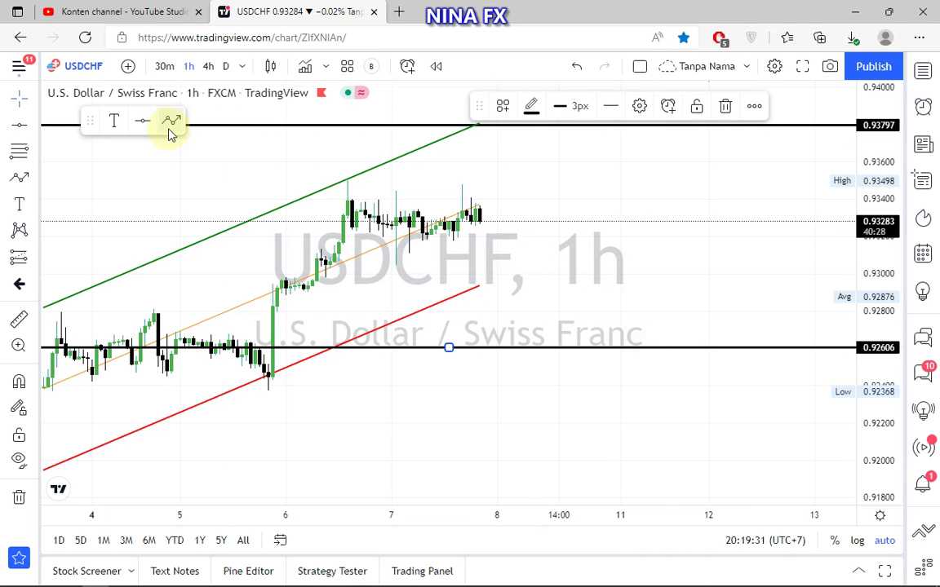
left_click(143, 121)
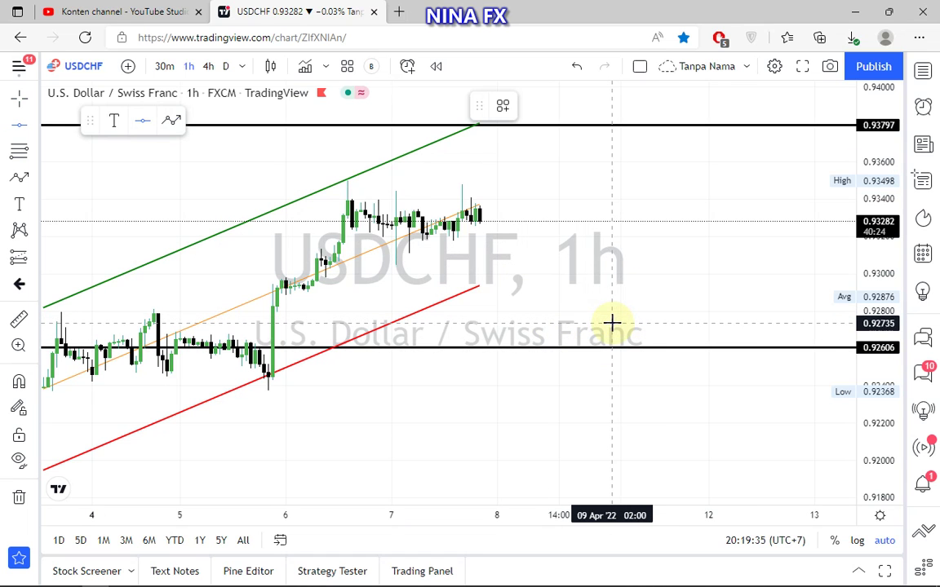
left_click(448, 325)
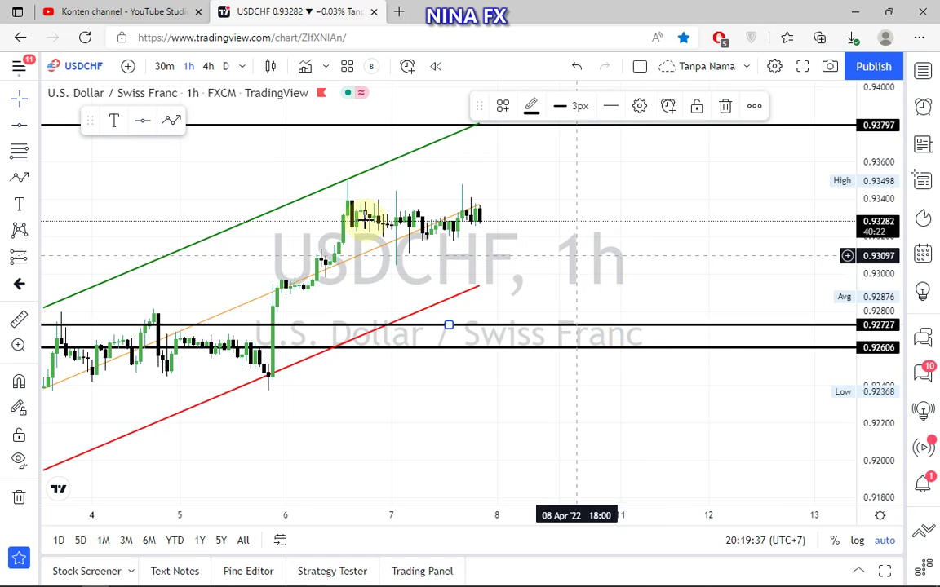
left_click(169, 121)
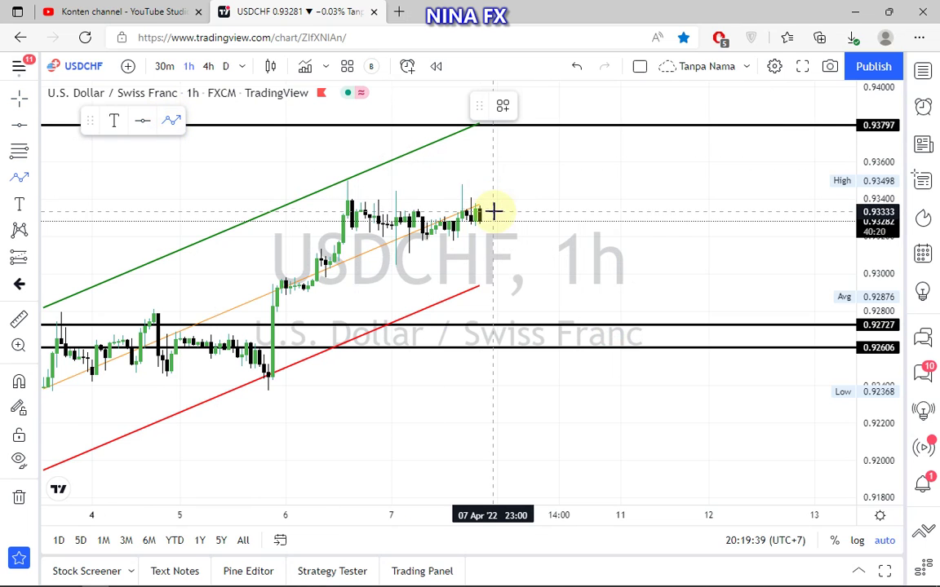
Step: Draw a path arrow from the last candle down to 0.92727, then up toward 0.93797
left_click(494, 212)
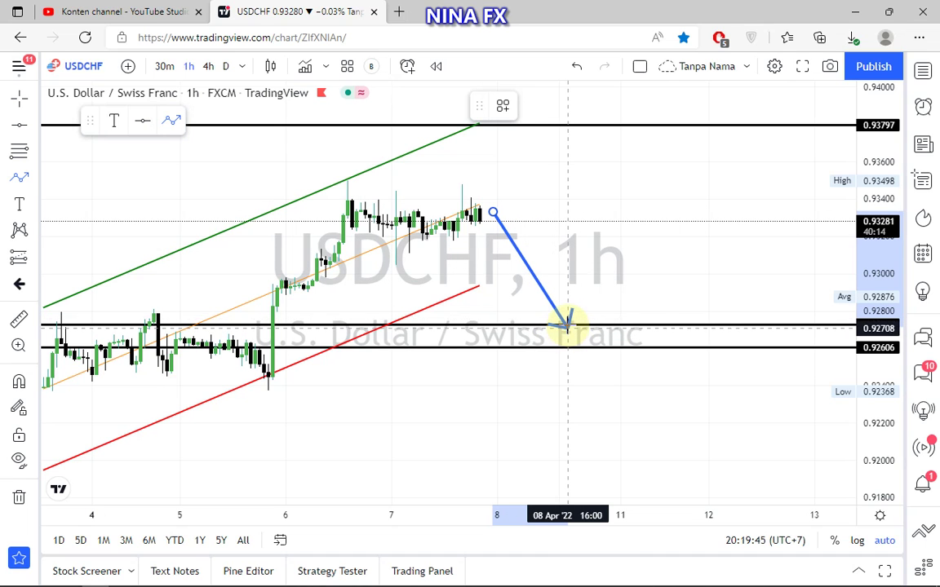
left_click(567, 324)
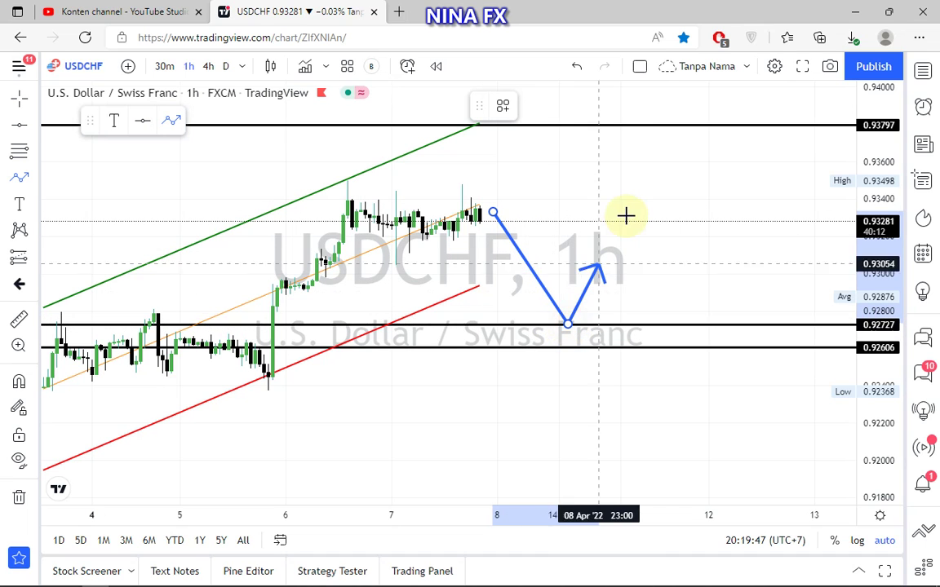
double_click(664, 121)
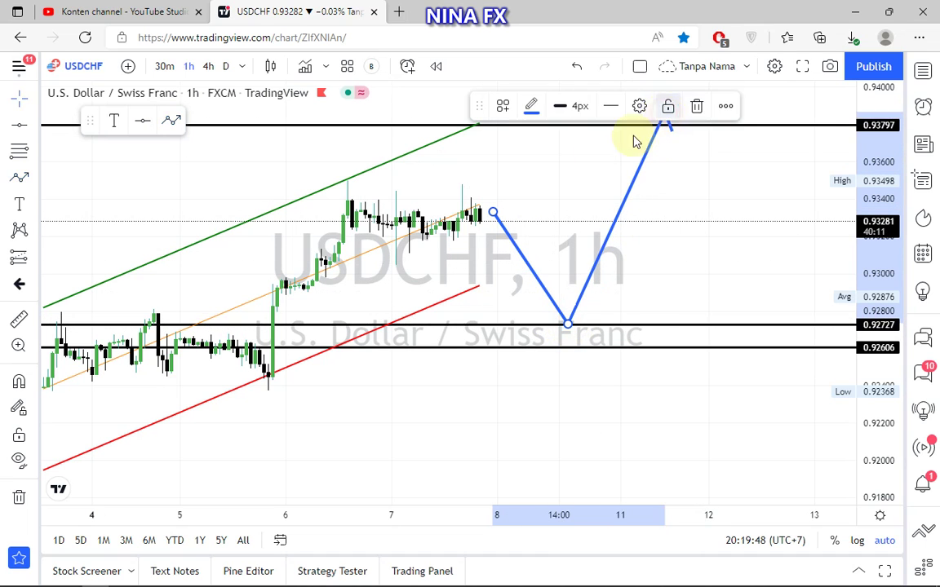
left_click(114, 121)
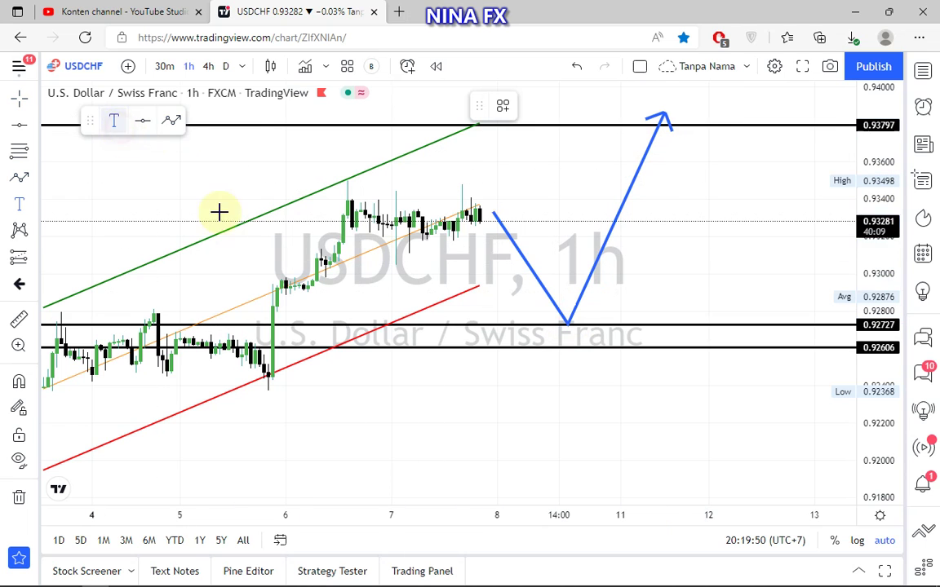
Step: Add the text label 'BUY 0.92700 Tp 0.92700' below the channel and nudge it up-right
left_click(315, 408)
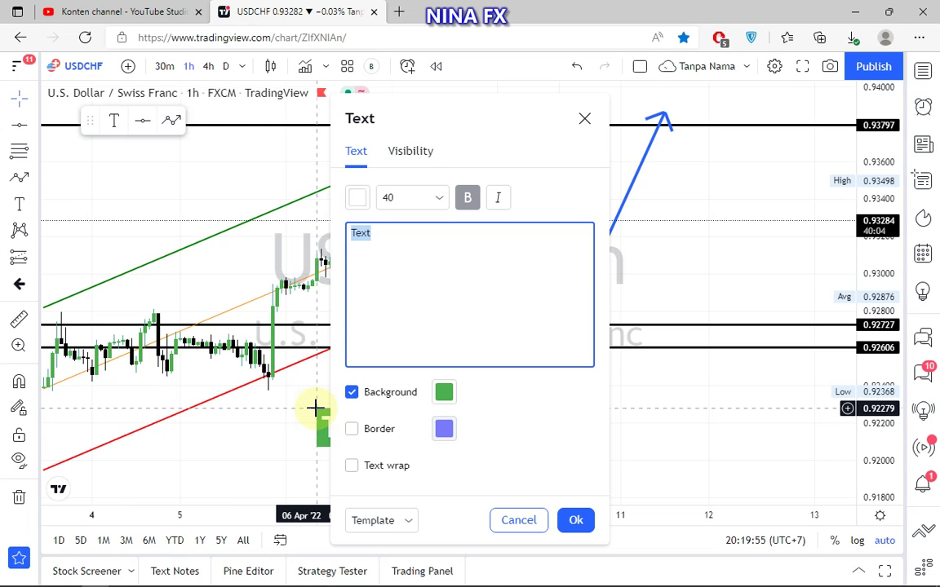
type("BUY 0.9")
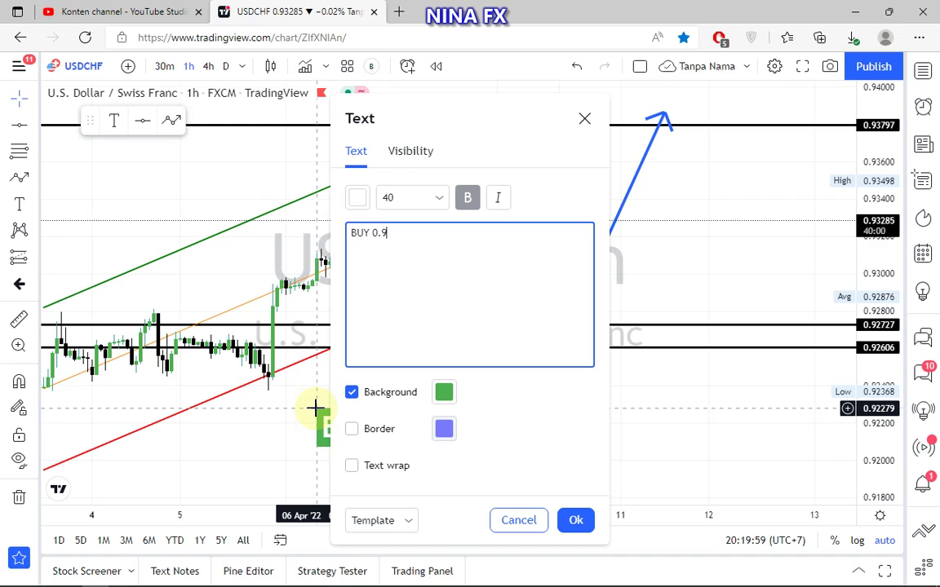
type("2700 ")
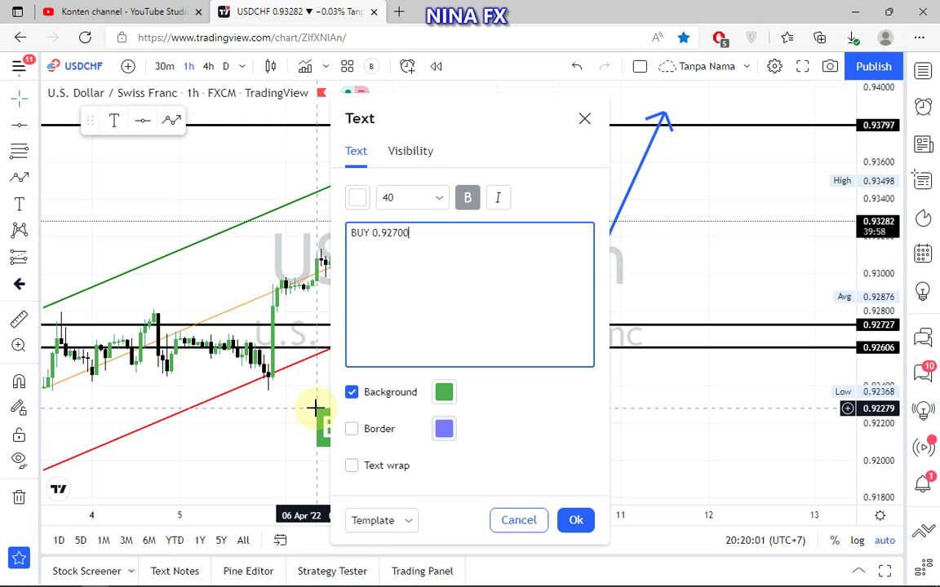
type("Tp 0.9")
type("2700")
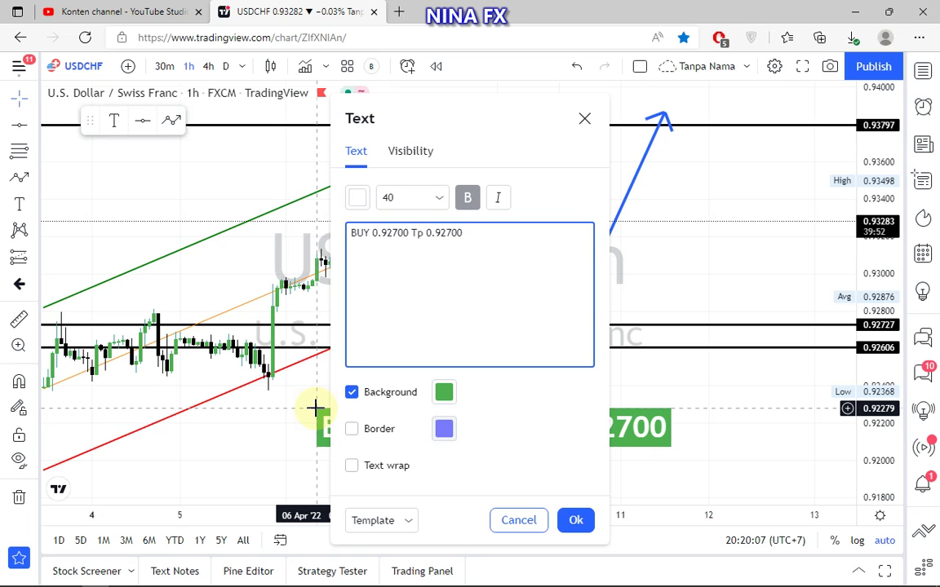
left_click(644, 395)
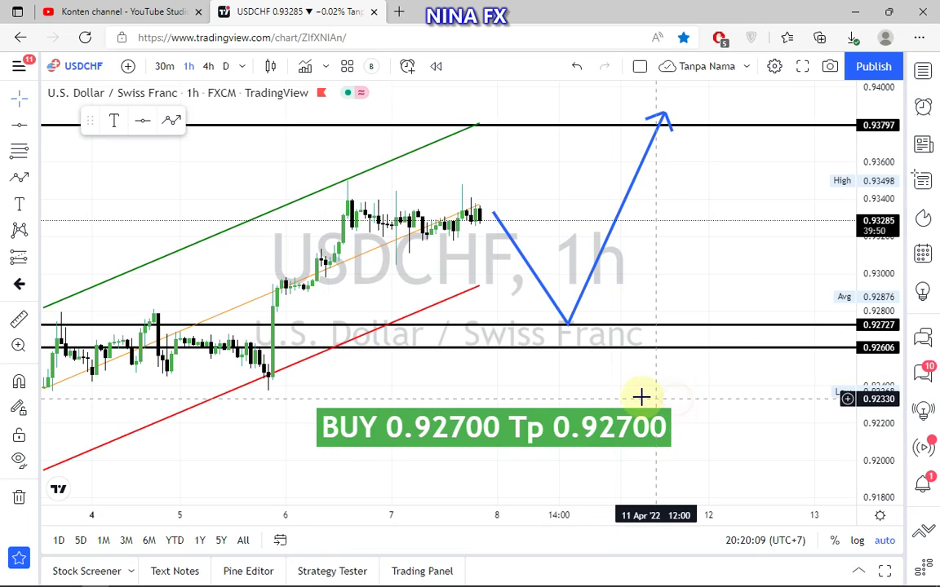
left_click_drag(621, 428, 648, 388)
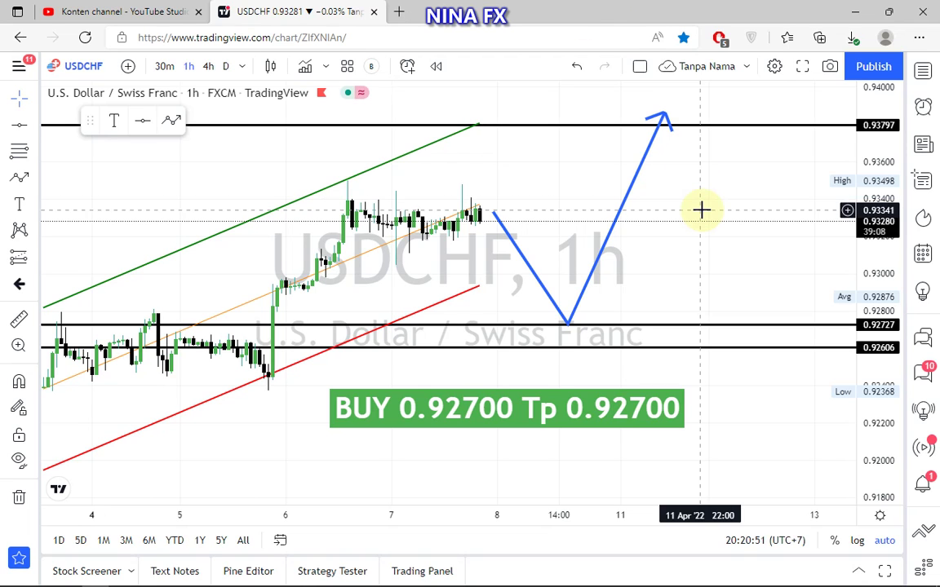
Step: Select the BUY label on the chart, bringing up its text settings for editing
left_click(615, 347)
Step: Change the label's take-profit value from 0.92700 to 0.93700
double_click(594, 403)
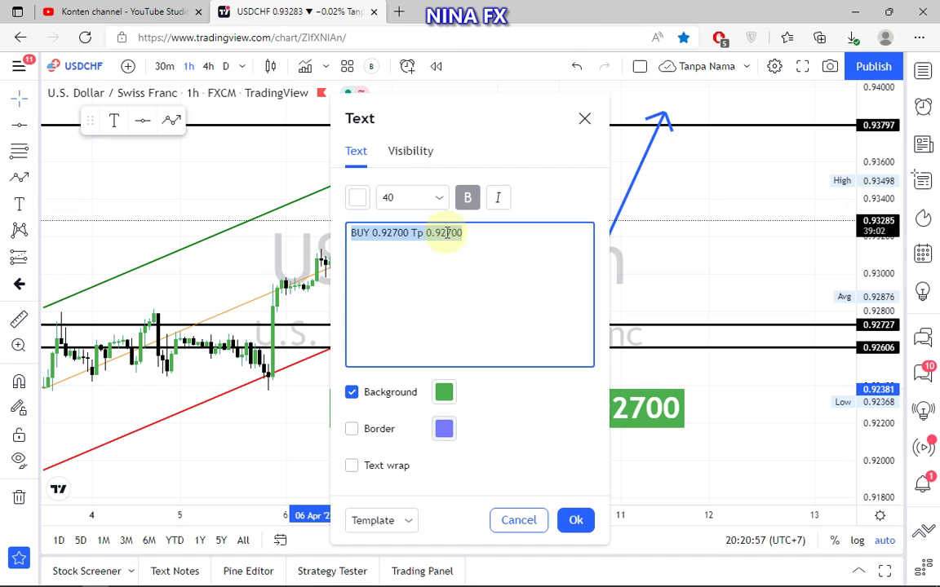
left_click(447, 233)
key("BackSpace")
type("3")
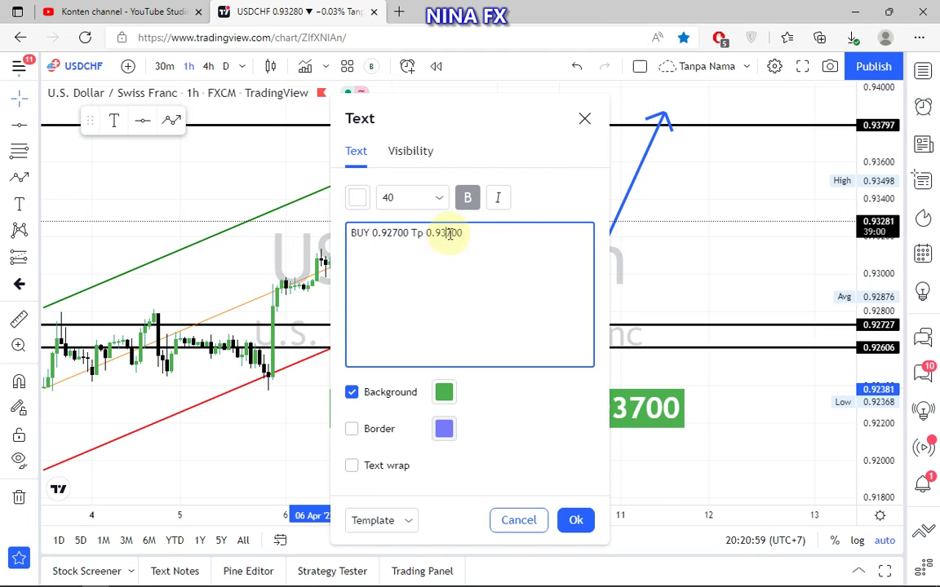
left_click(658, 231)
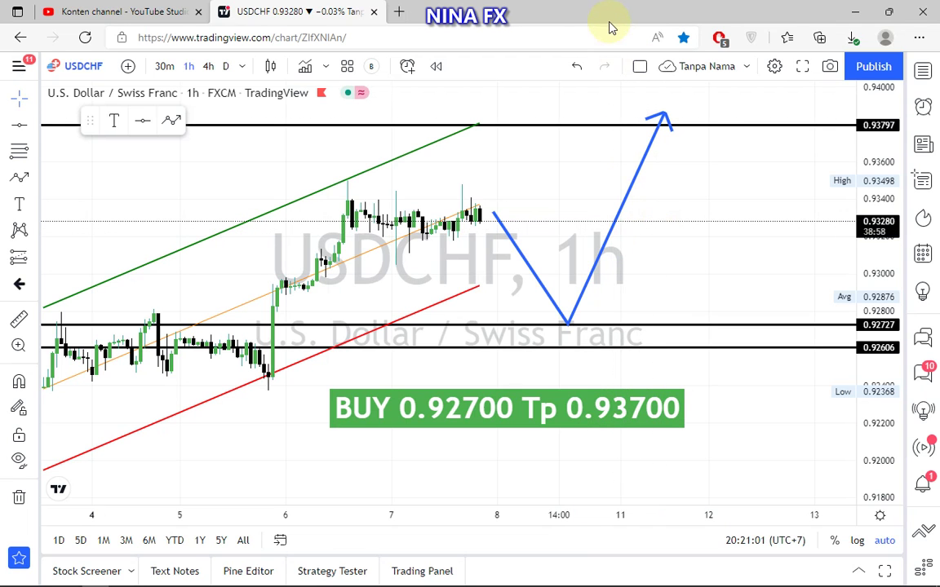